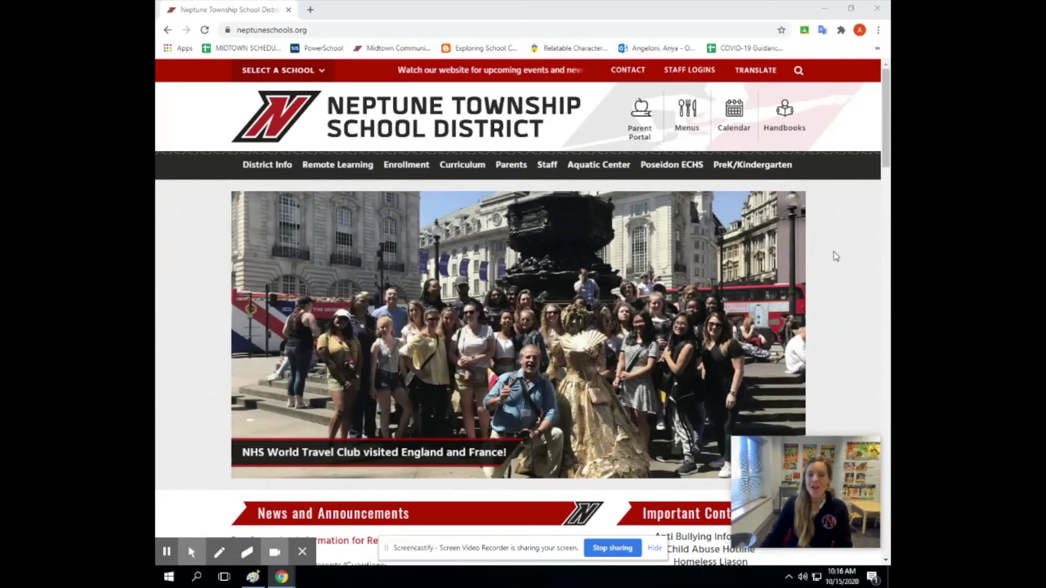
Switch to Paint to view the parent portal login letter in full screen, and return to the district website in Chrome
click(252, 577)
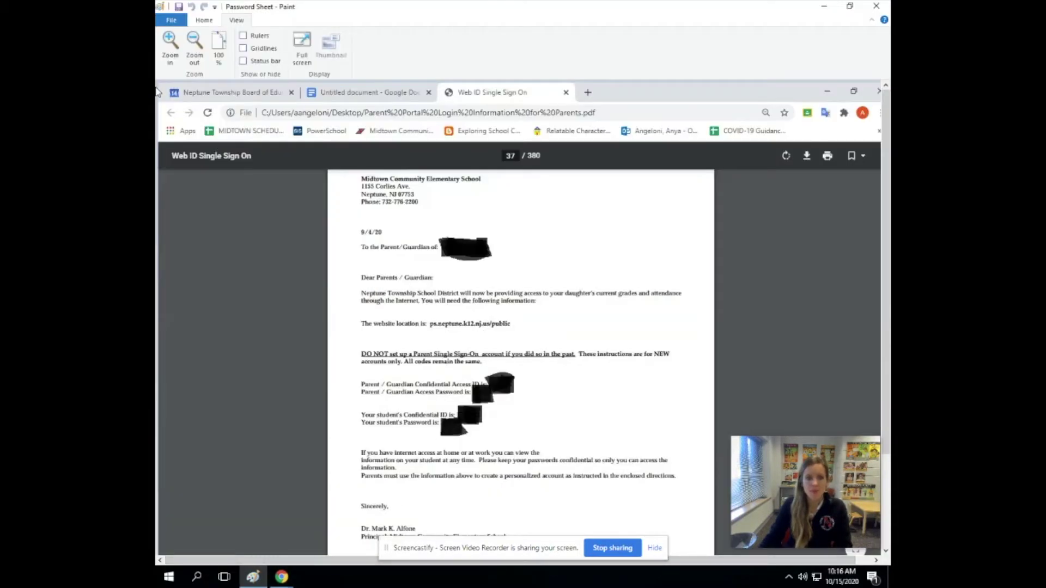
click(303, 50)
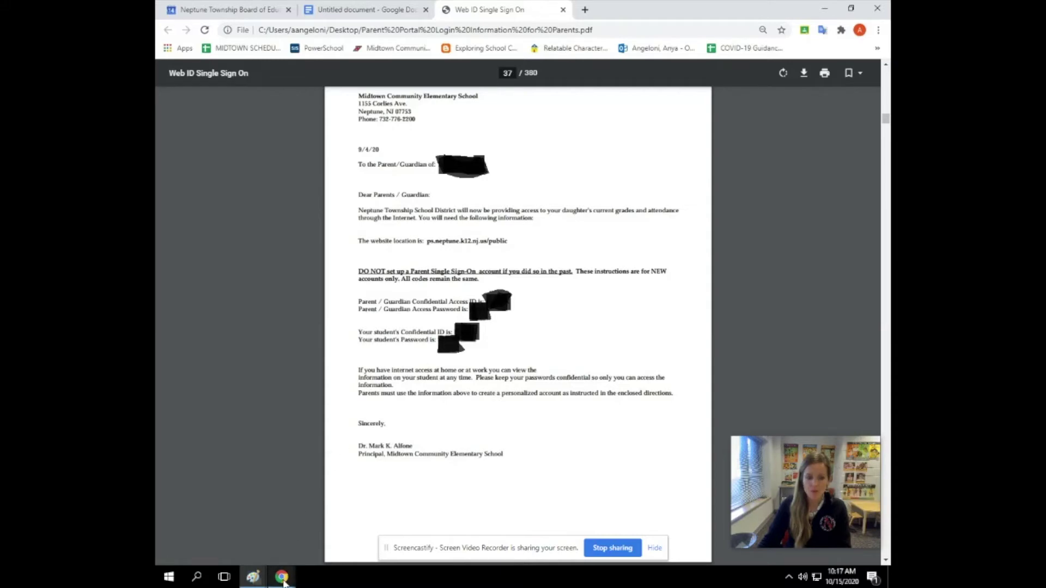
mouse_move(282, 574)
click(256, 518)
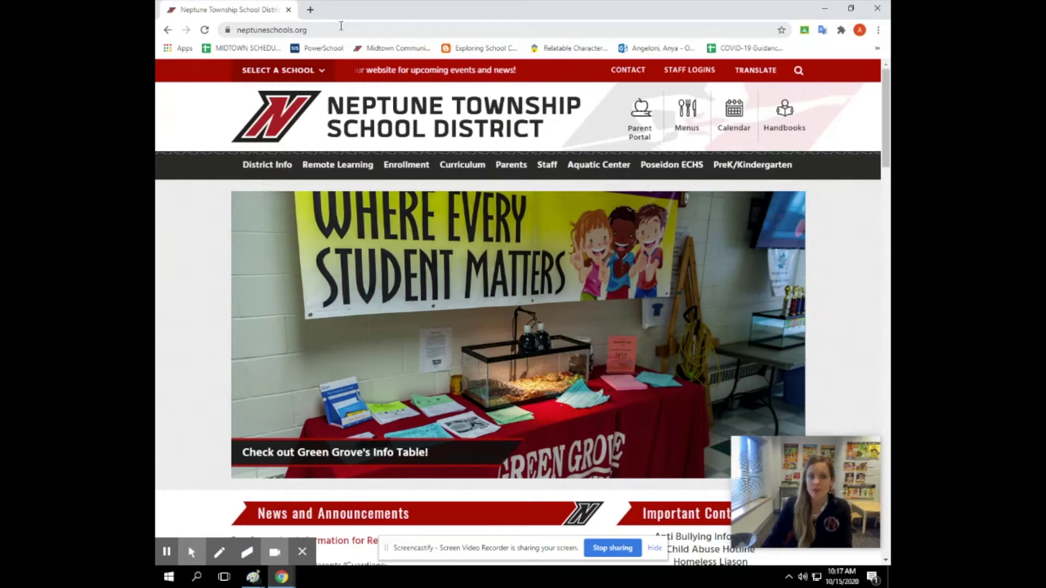
Open the Parent Portal page from the Neptune Township School District home page
click(341, 26)
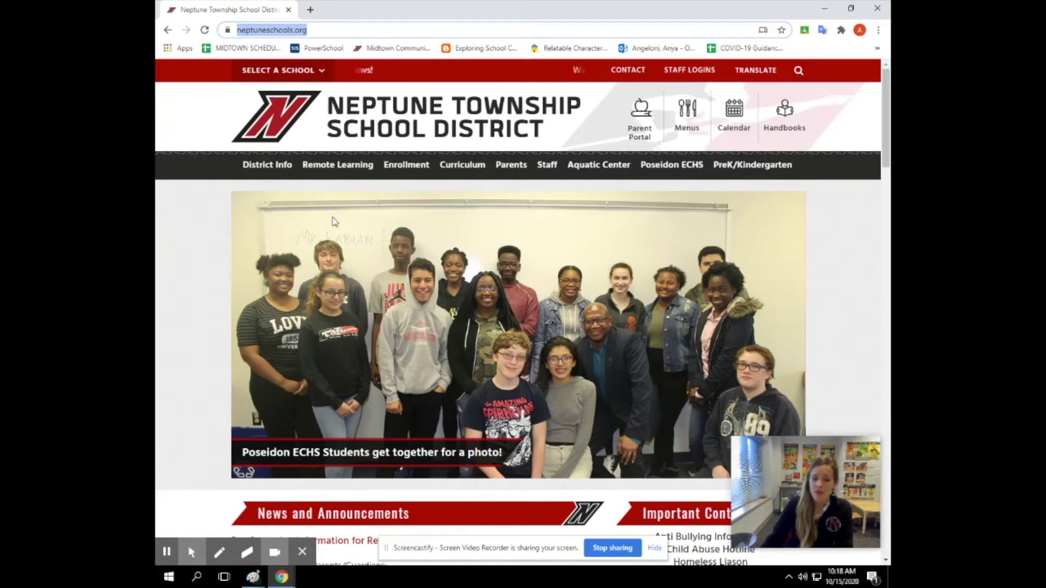
scroll(343, 251, down, 6)
scroll(352, 273, up, 6)
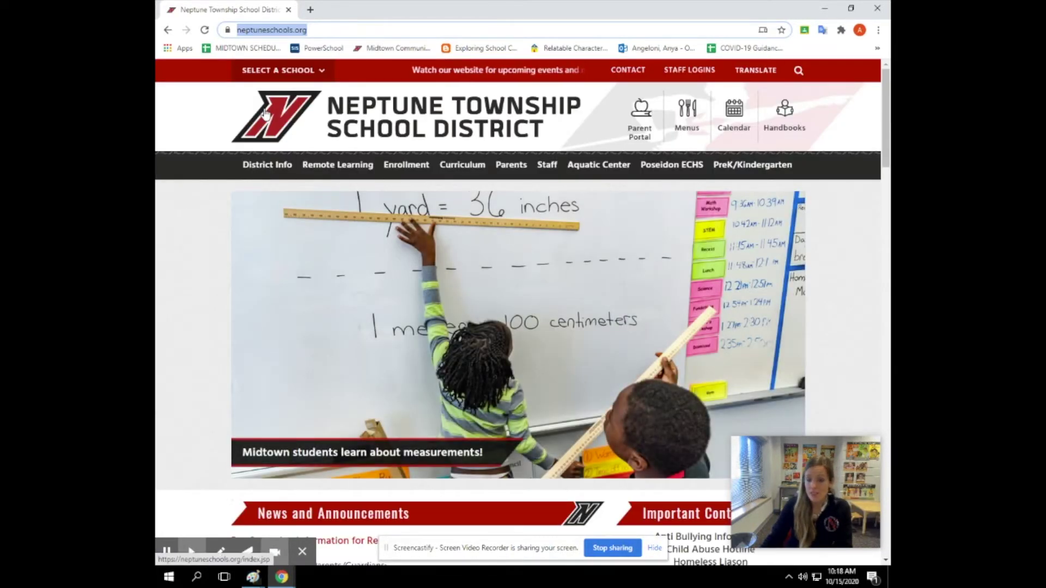
click(278, 74)
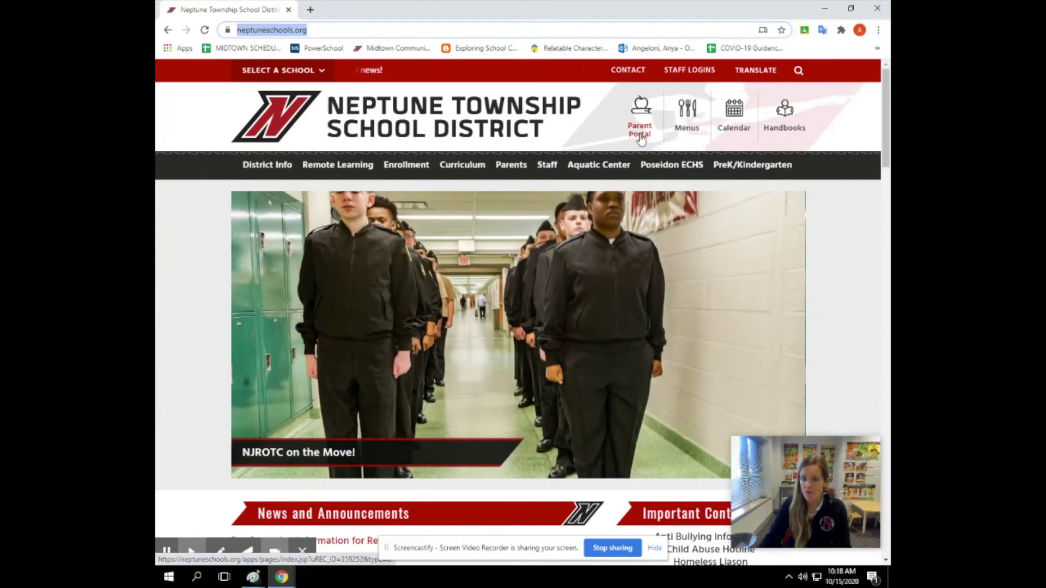
click(640, 124)
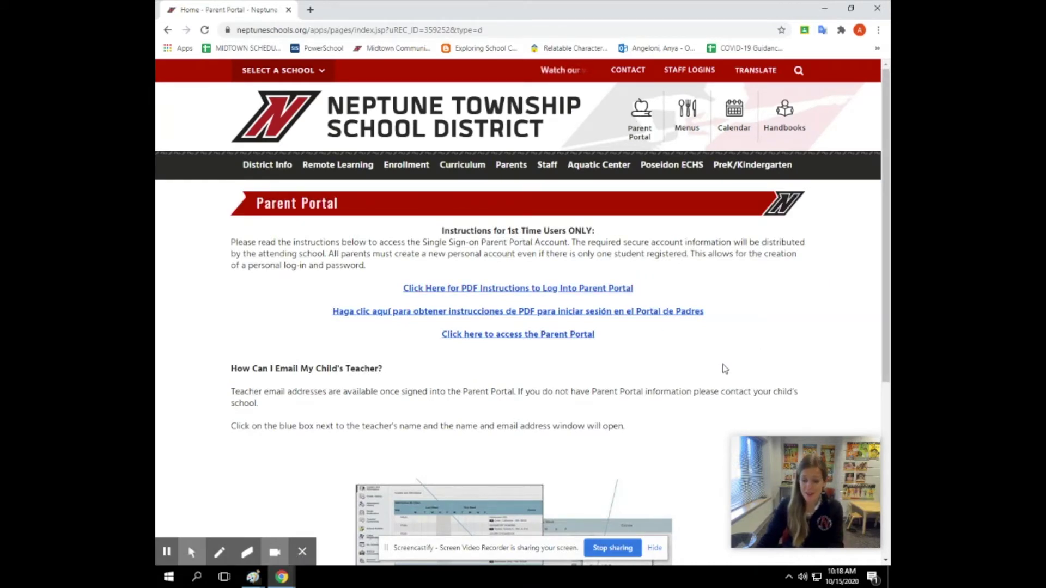
Look over the login instruction files on the Parent Portal page and open the portal's sign-in page
scroll(725, 368, down, 5)
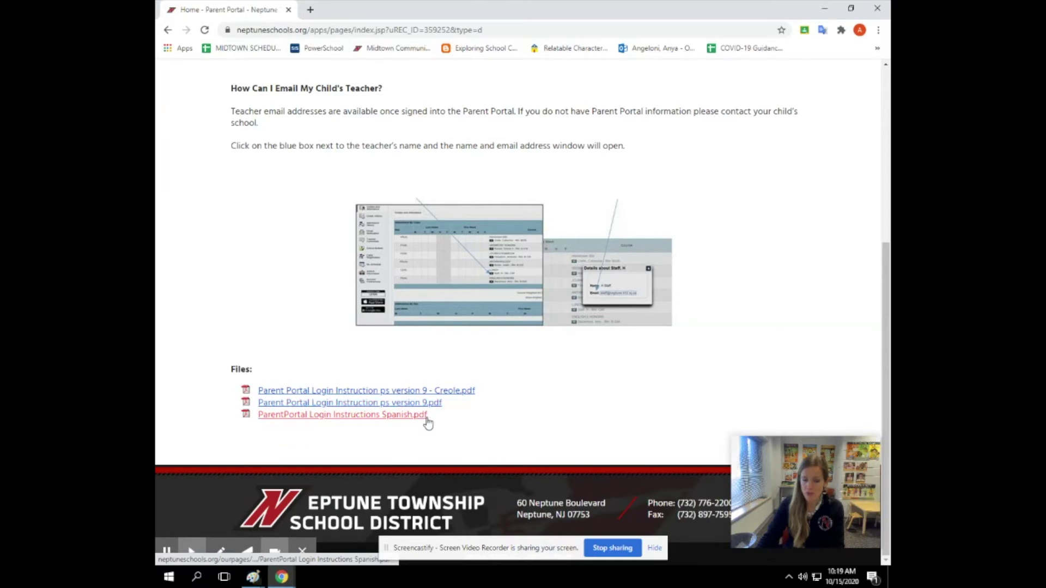
scroll(571, 375, up, 5)
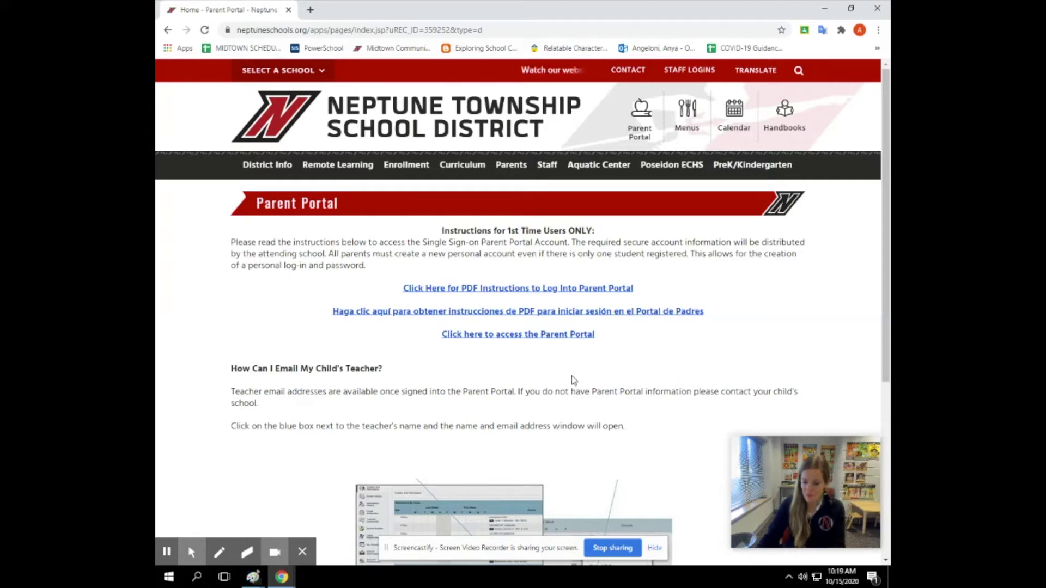
click(542, 334)
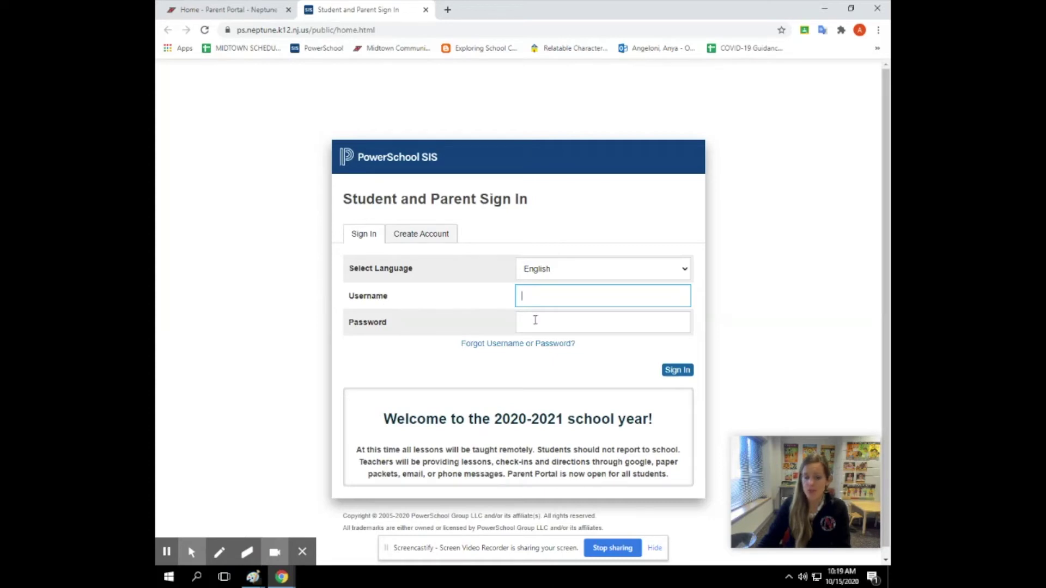
Open the Create Parent Account form and review its account details and student linking fields
click(421, 234)
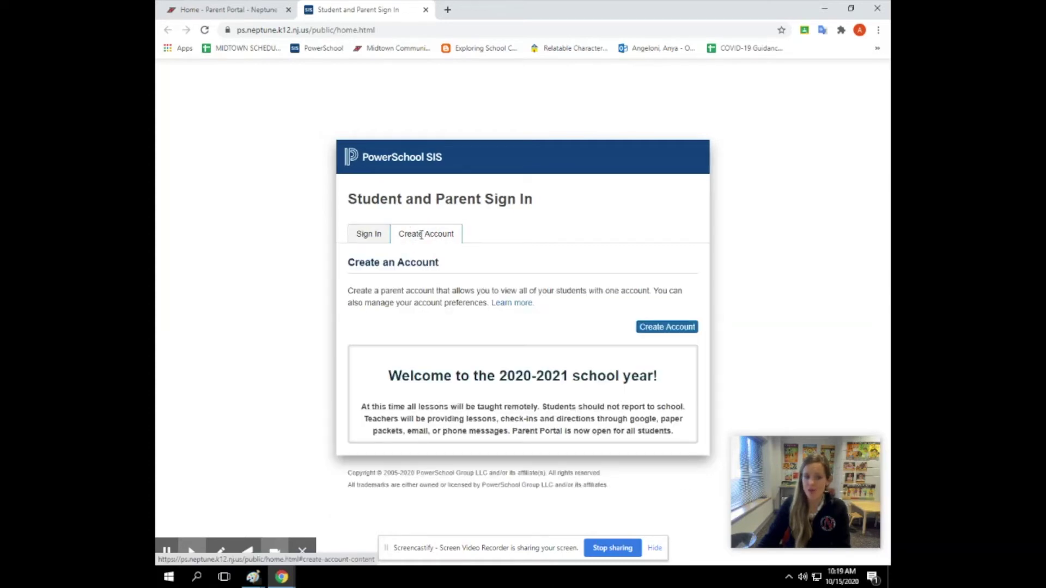
click(657, 330)
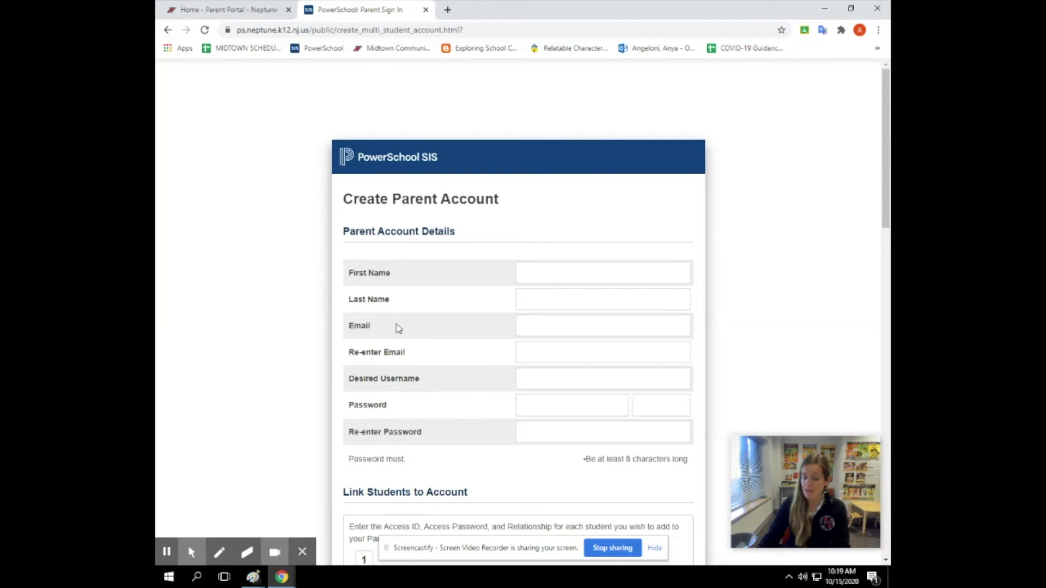
scroll(460, 382, down, 3)
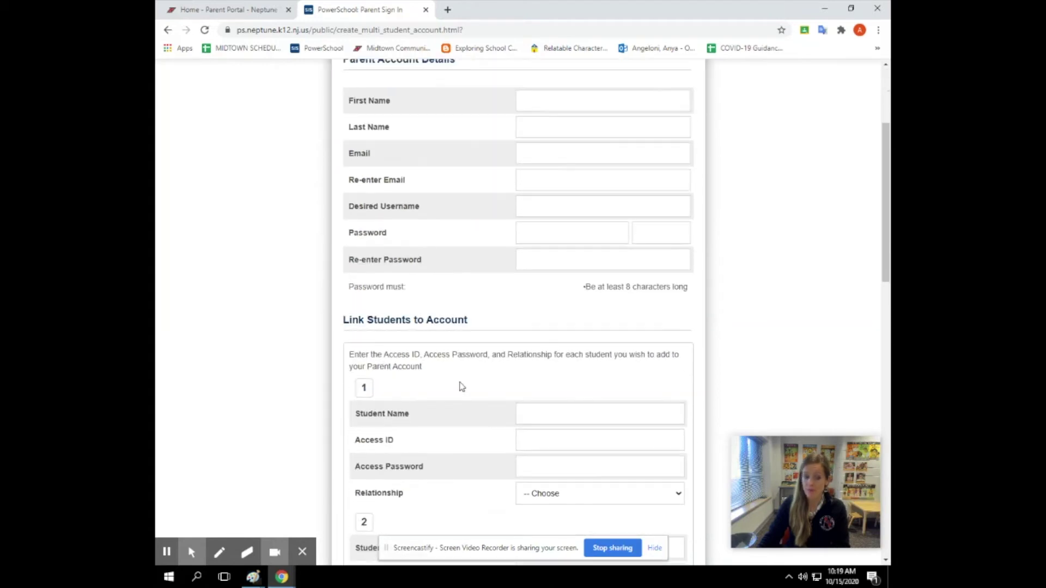
scroll(461, 386, down, 1)
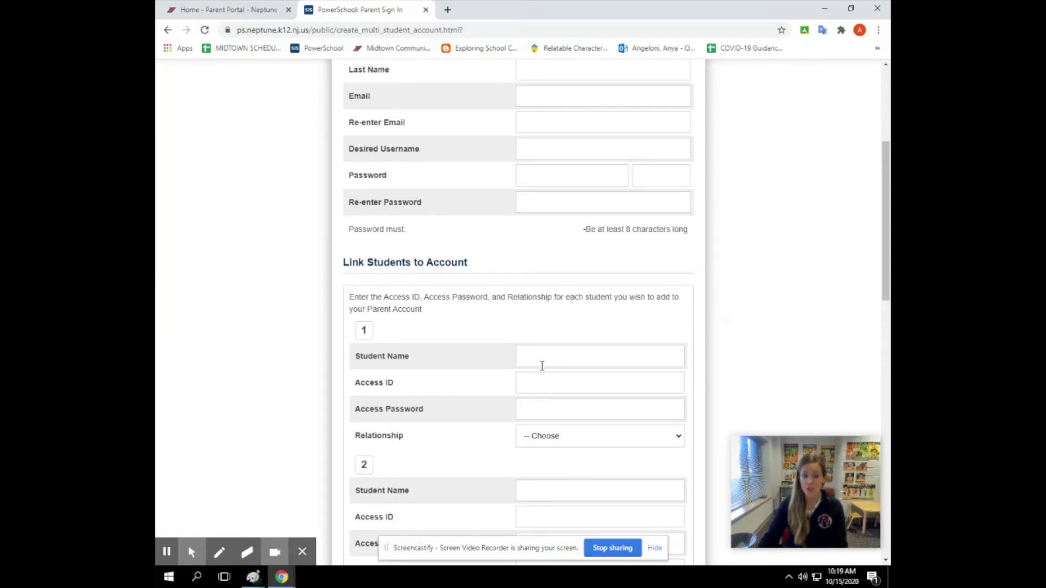
scroll(539, 366, down, 6)
scroll(536, 383, up, 8)
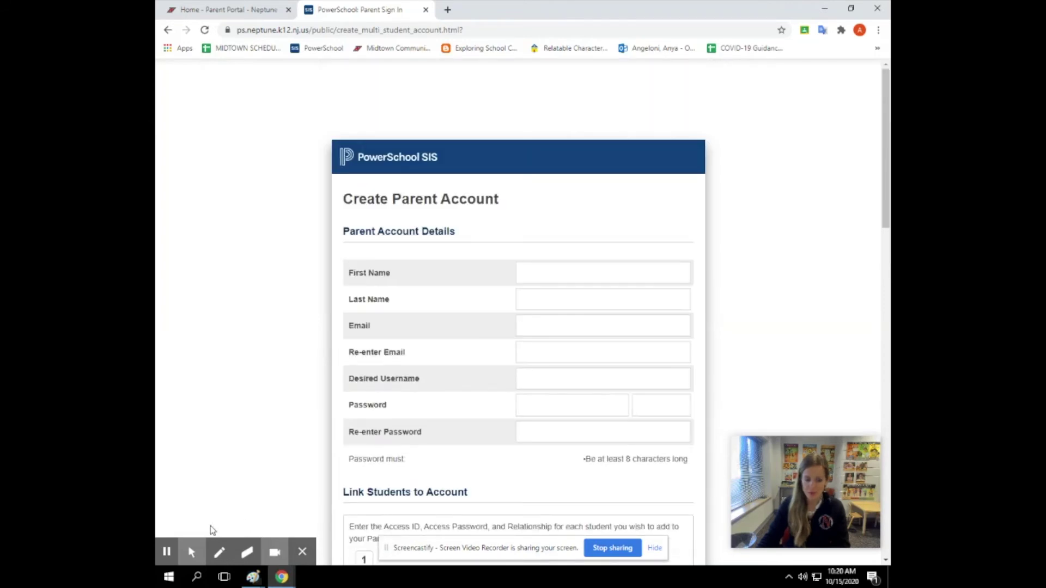
click(167, 553)
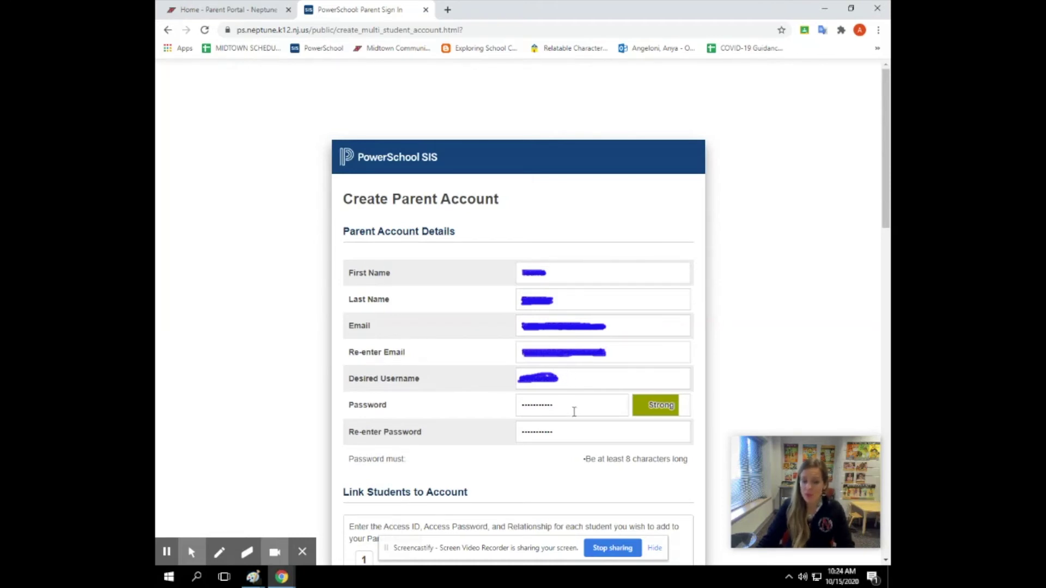
Check the access ID and access password lines in the login letter in Paint, and return to the account form in Chrome
scroll(572, 411, down, 3)
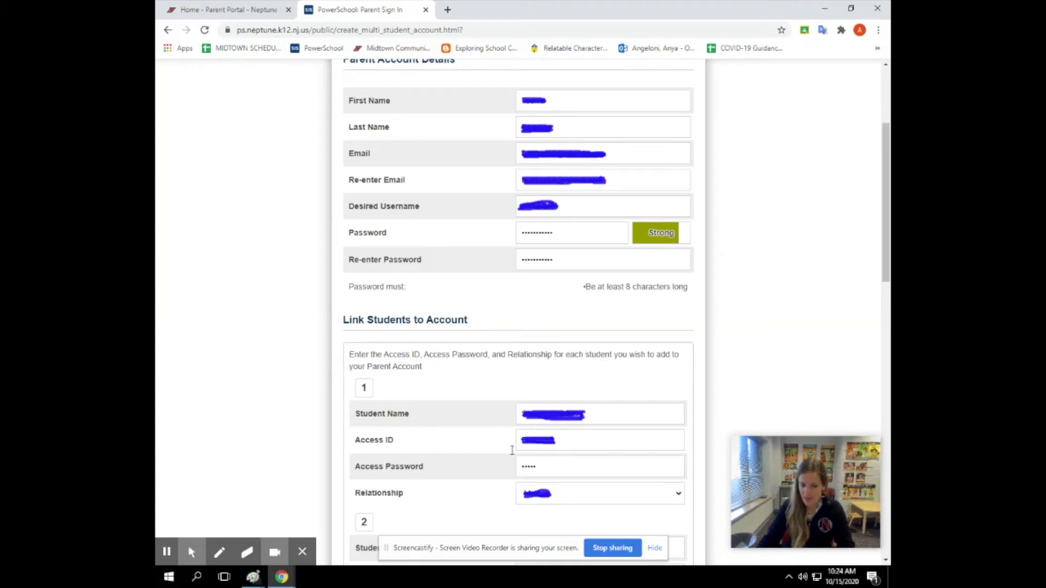
click(253, 581)
click(302, 536)
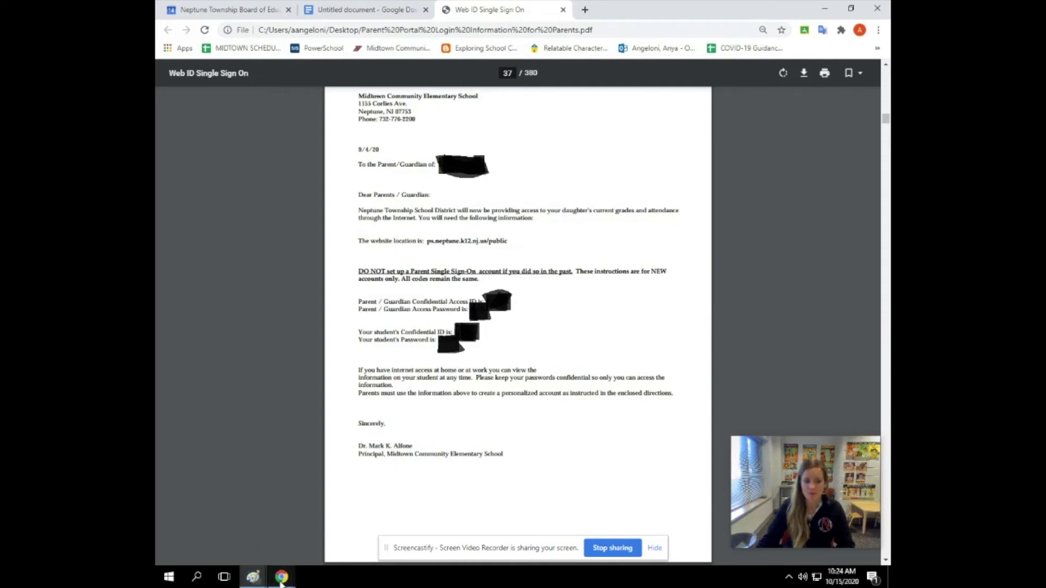
mouse_move(281, 576)
mouse_move(261, 525)
Submit the completed parent account form with one linked student, leaving the other student sections blank
scroll(642, 320, up, 2)
scroll(643, 318, down, 9)
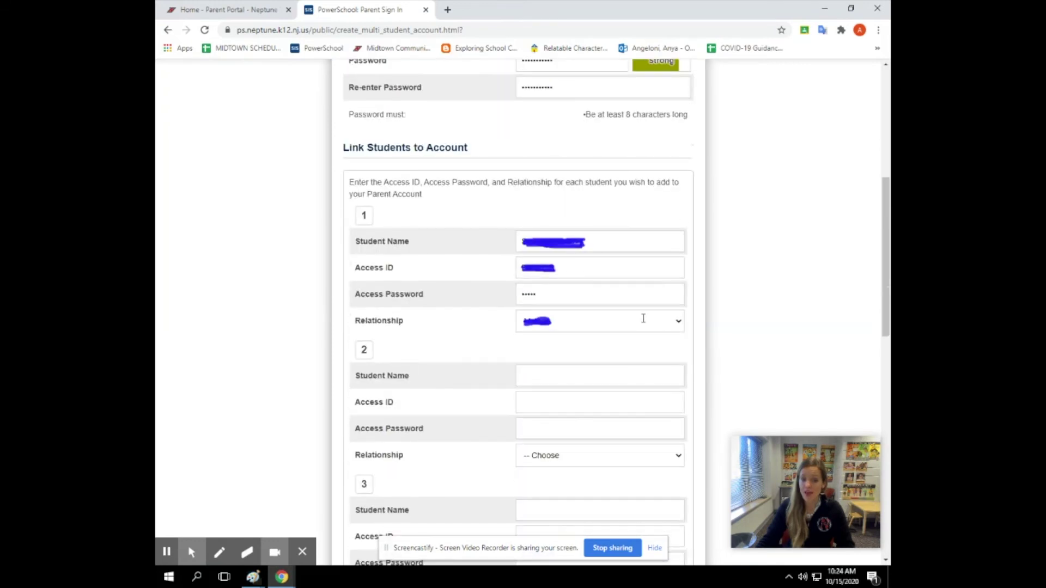
scroll(643, 322, down, 8)
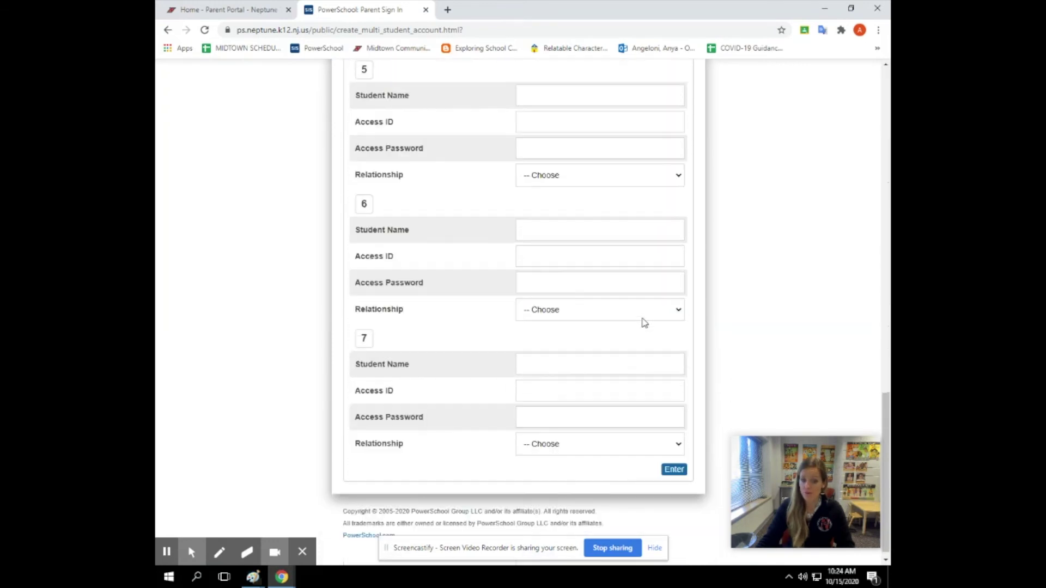
click(675, 461)
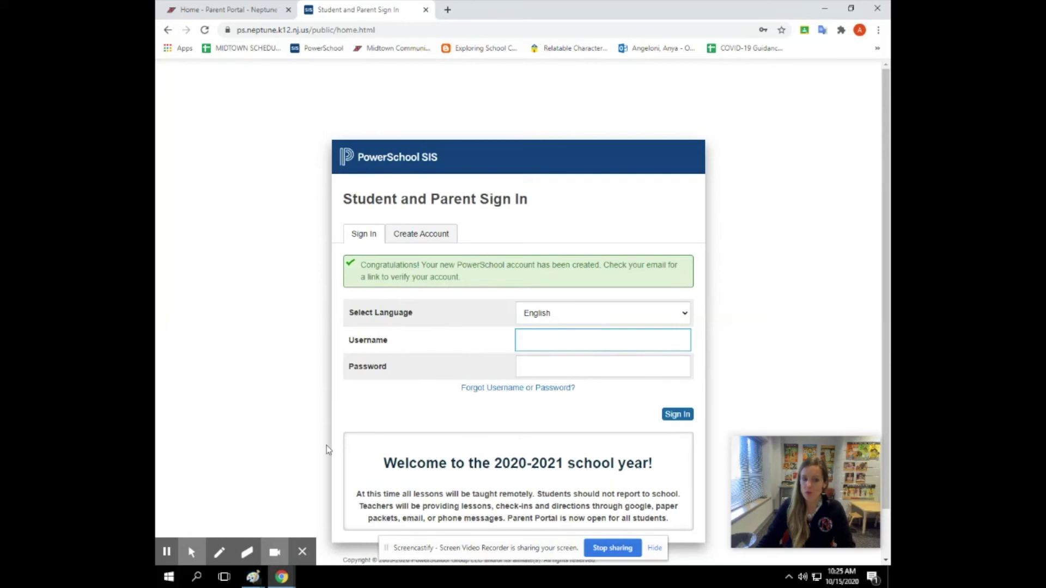
click(167, 551)
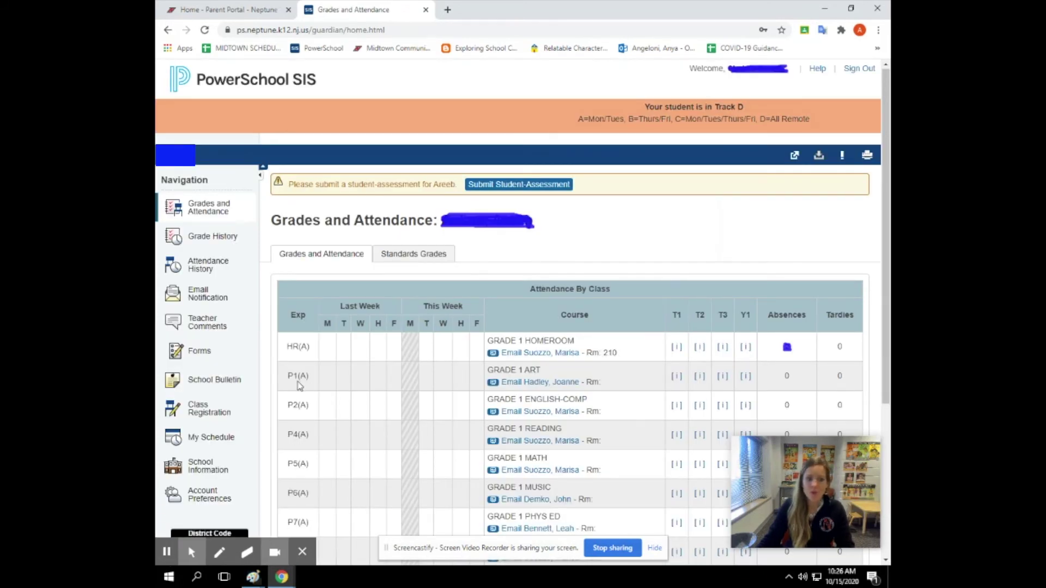
click(218, 551)
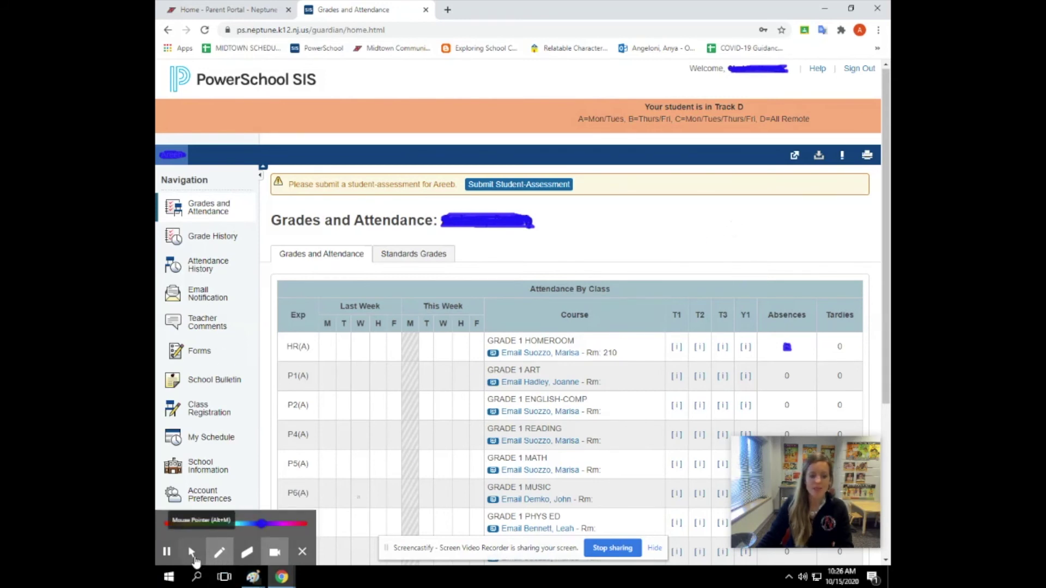
click(193, 555)
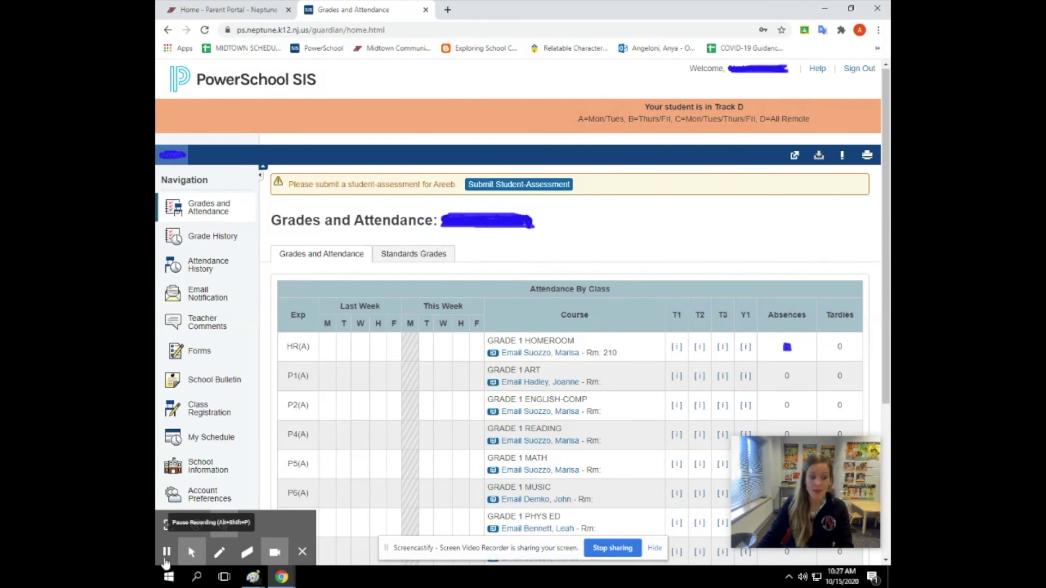
click(165, 559)
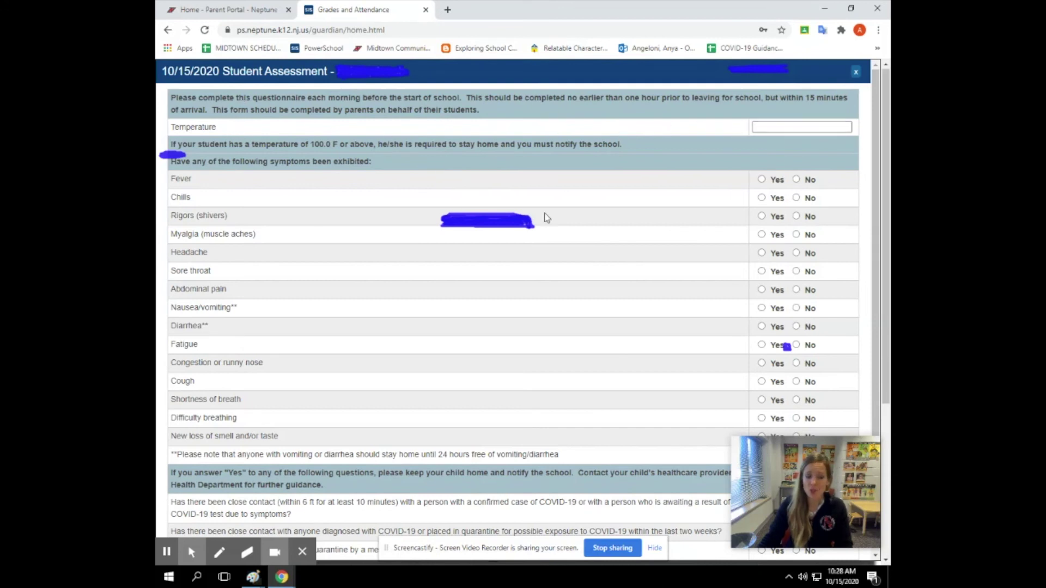
Read through the daily Student Assessment health questionnaire and close it without submitting
scroll(576, 299, down, 1)
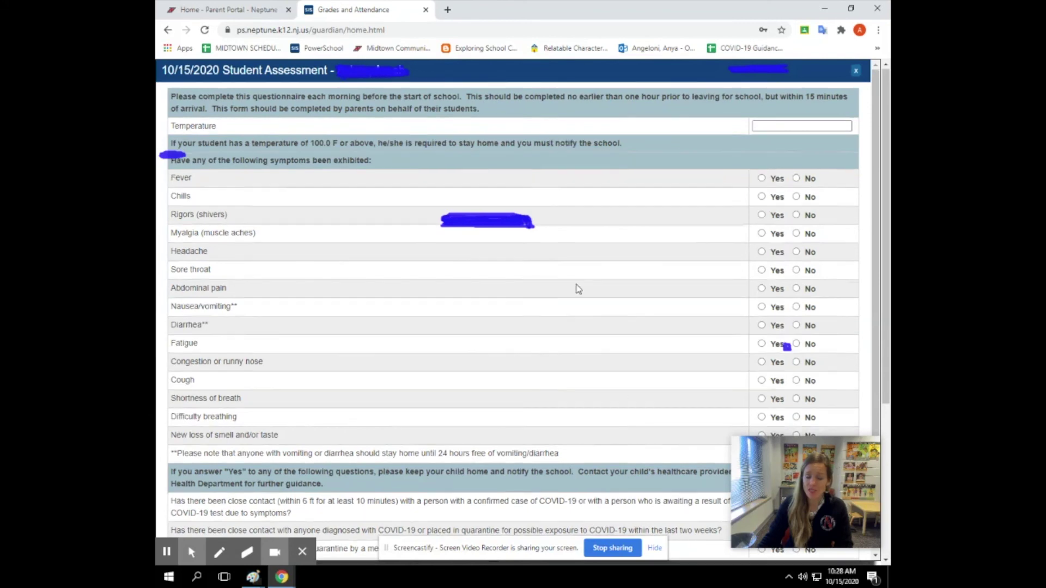
scroll(576, 300, down, 1)
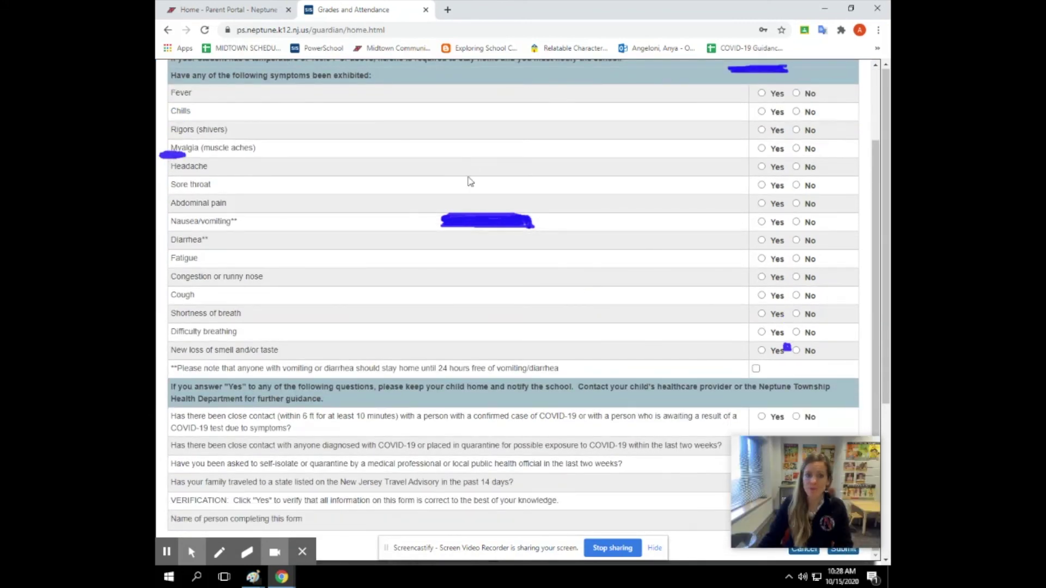
scroll(468, 186, up, 3)
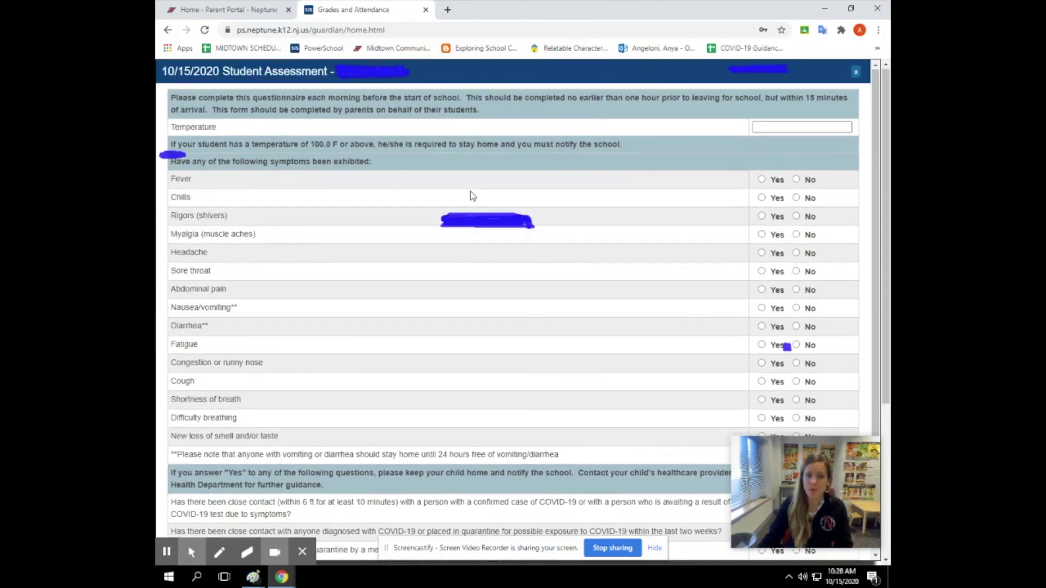
click(857, 76)
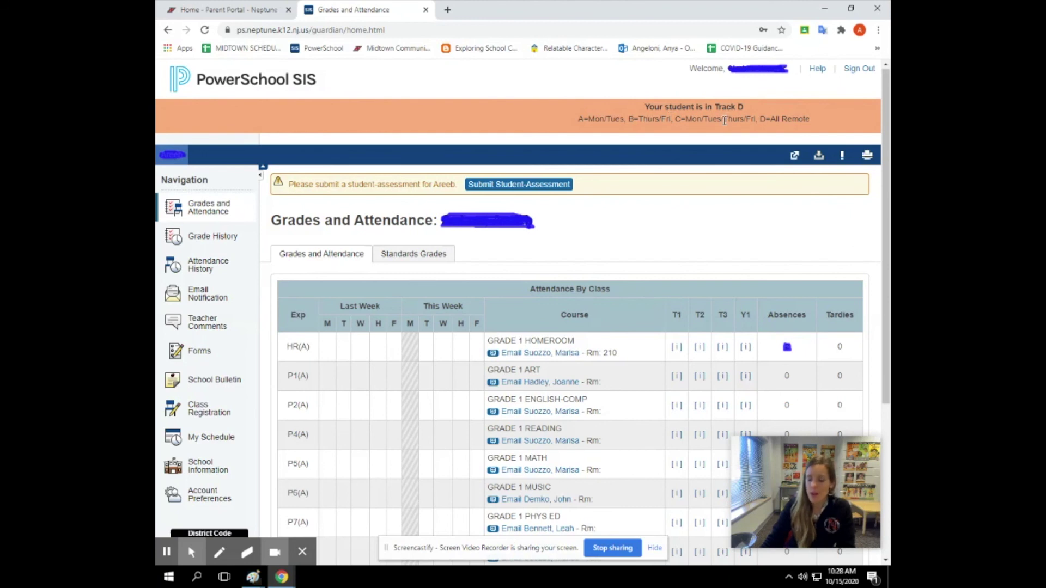
Sign out of the parent account and return to the district's Parent Portal page
click(859, 69)
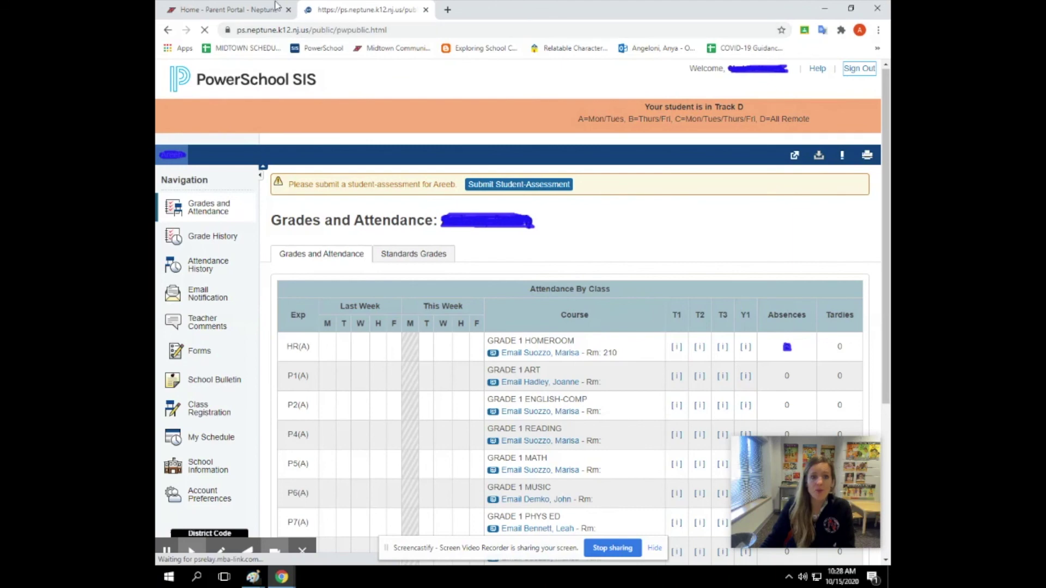
click(255, 11)
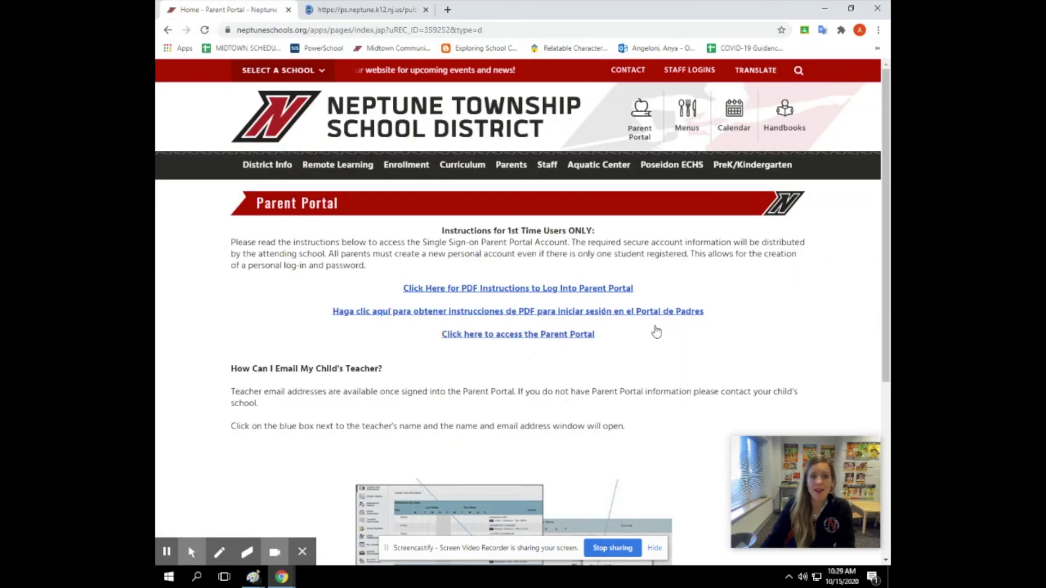